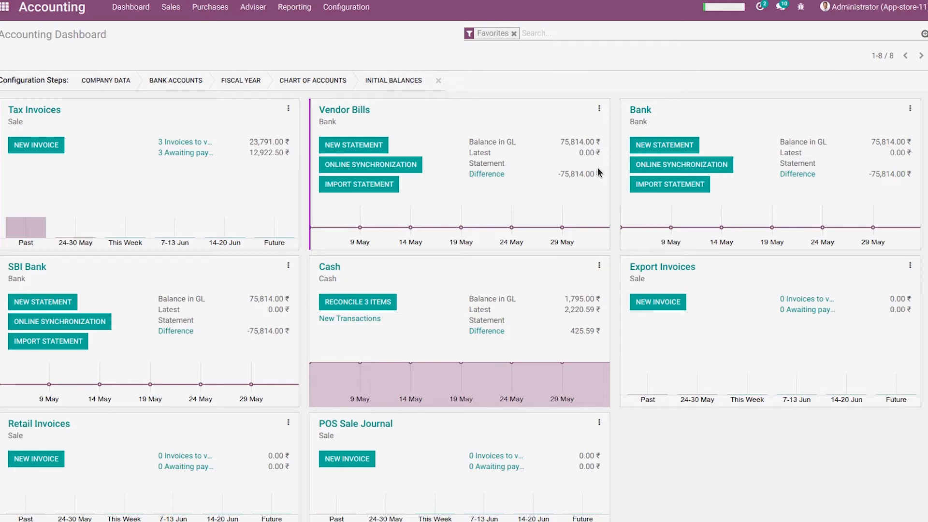
Open the DailyBook report wizard and set its period from 04/01/2019 to 06/03/2020.
{"action": "left_click", "coordinate": [294, 8]}
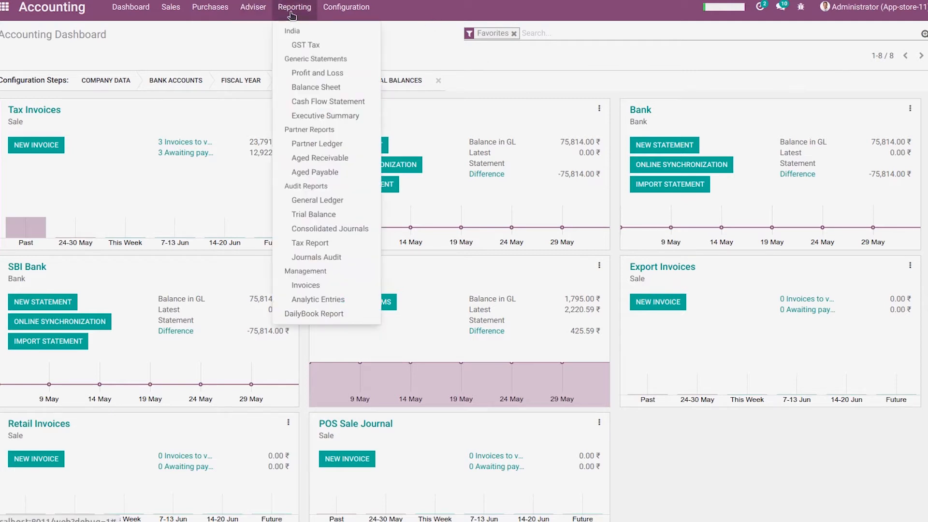
{"action": "left_click", "coordinate": [309, 315]}
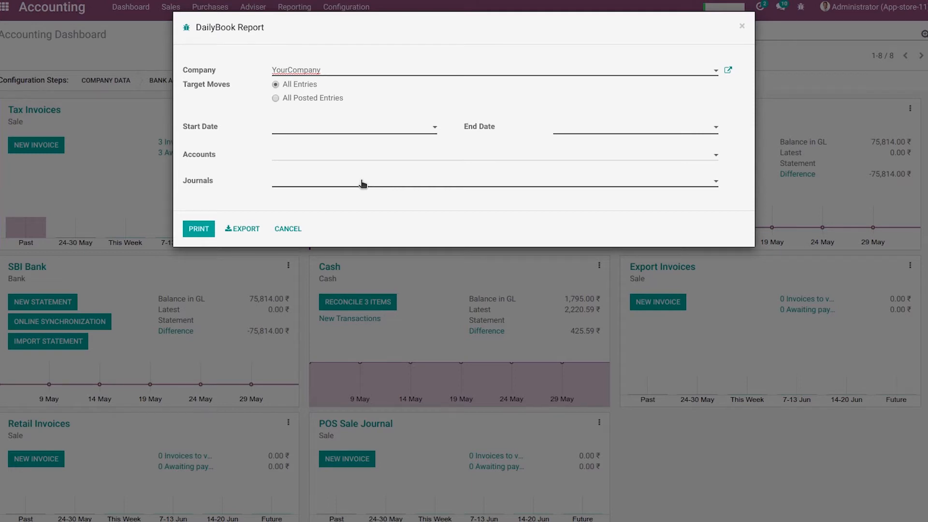
{"action": "left_click", "coordinate": [390, 129]}
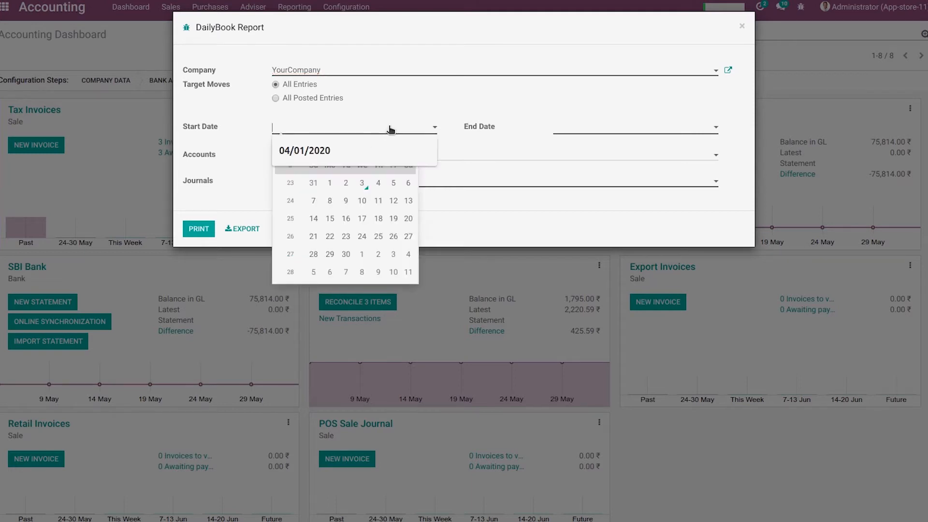
{"action": "left_click", "coordinate": [293, 151]}
{"action": "left_click", "coordinate": [292, 147]}
{"action": "left_click", "coordinate": [292, 148]}
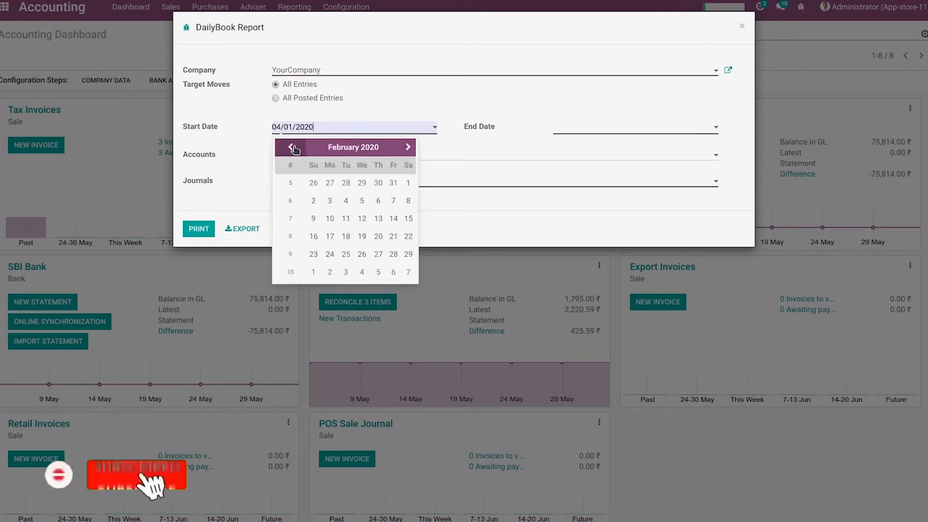
{"action": "left_click", "coordinate": [292, 147]}
{"action": "left_click", "coordinate": [292, 147]}
{"action": "left_click", "coordinate": [292, 148]}
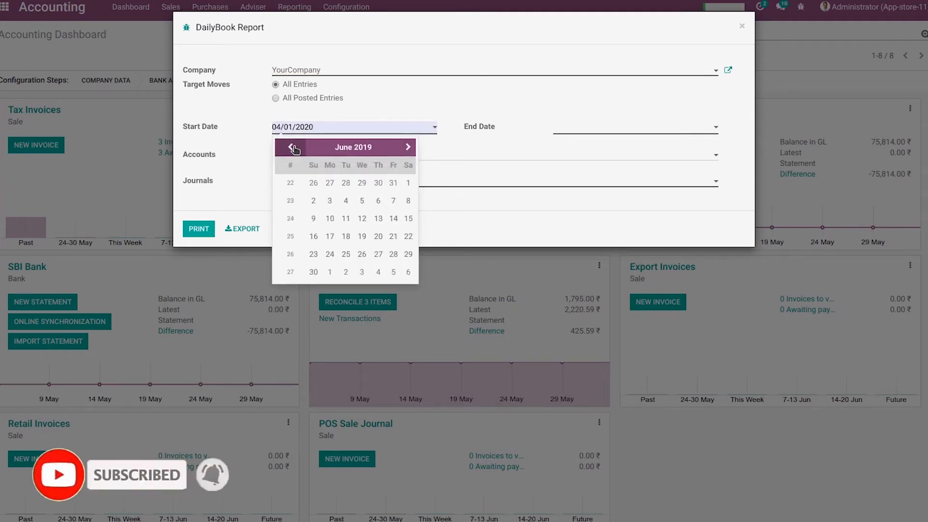
{"action": "left_click", "coordinate": [292, 147]}
{"action": "left_click", "coordinate": [292, 147]}
{"action": "left_click", "coordinate": [330, 183]}
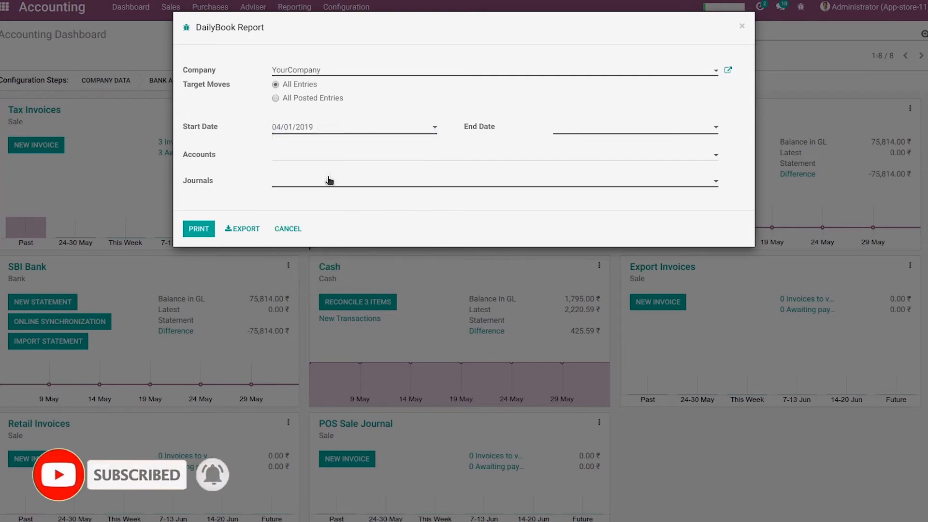
{"action": "left_click", "coordinate": [571, 129]}
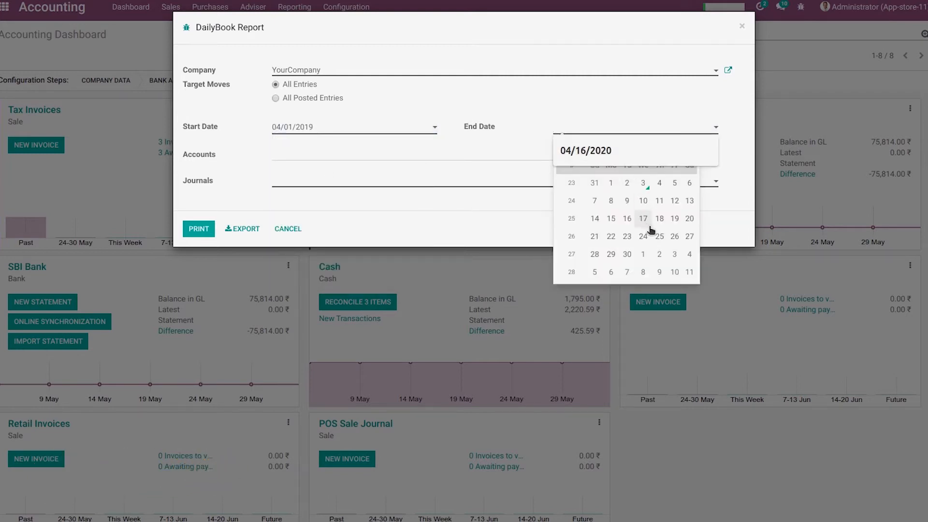
{"action": "left_click", "coordinate": [644, 184]}
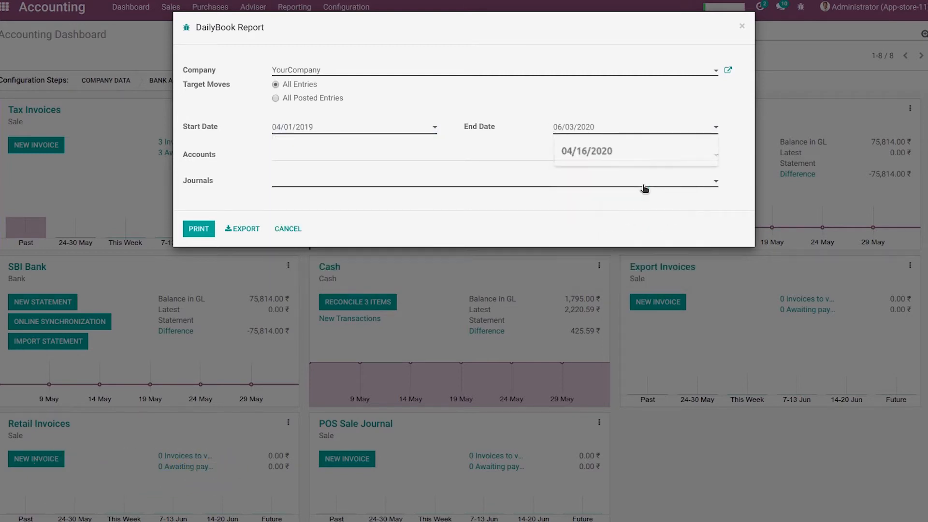
Add the accounts 100101 Cash, 100201 Bank and 100400 Debtors to the report filter.
{"action": "left_click", "coordinate": [316, 161]}
{"action": "left_click", "coordinate": [314, 172]}
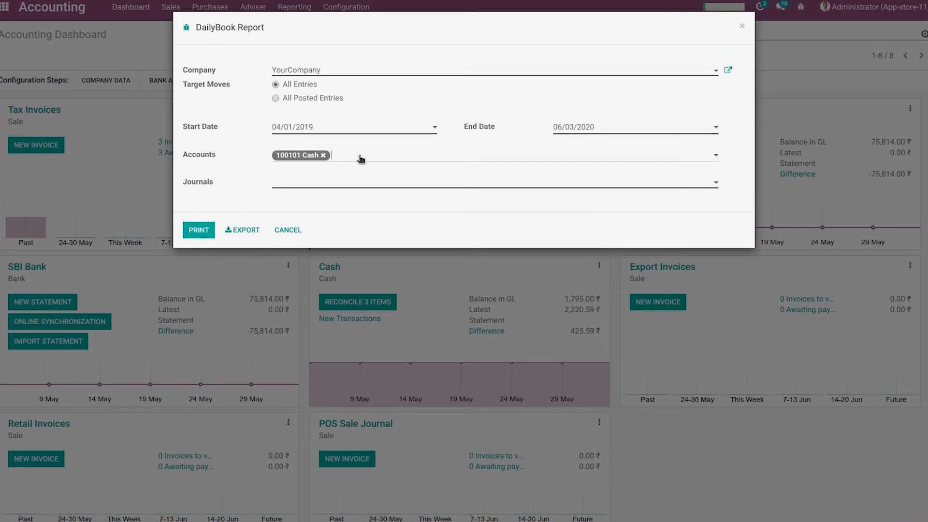
{"action": "left_click", "coordinate": [361, 161]}
{"action": "left_click", "coordinate": [363, 171]}
{"action": "left_click", "coordinate": [419, 156]}
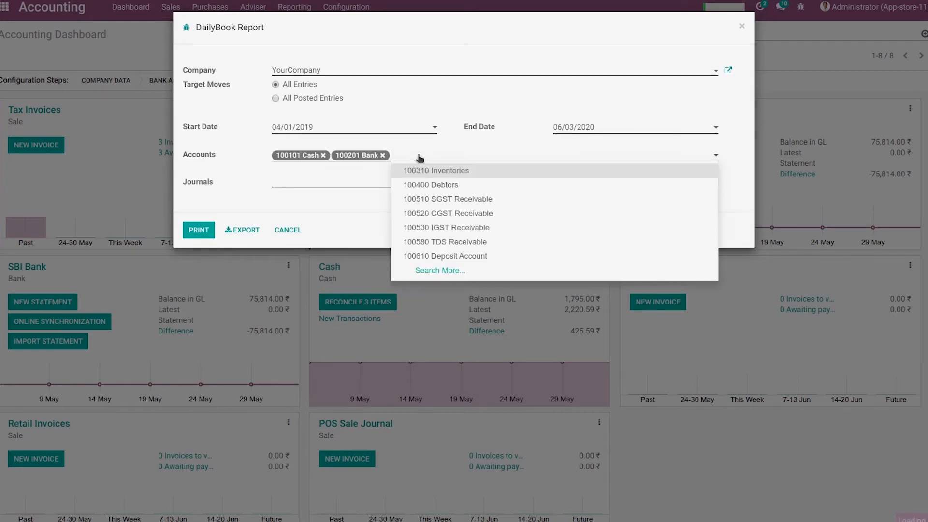
{"action": "left_click", "coordinate": [425, 185]}
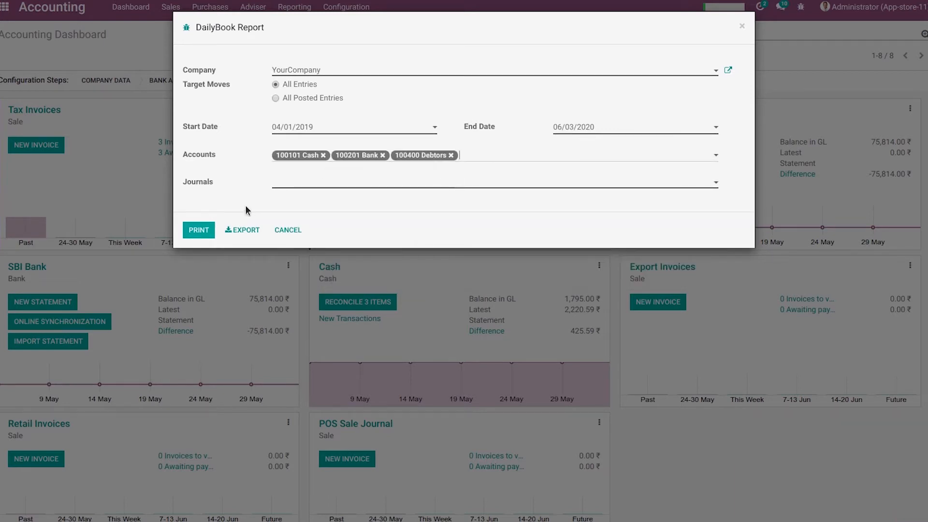
Limit the report to the Tax Invoices, Vendor Bills, Bank and Cash journals, all in INR.
{"action": "left_click", "coordinate": [301, 184]}
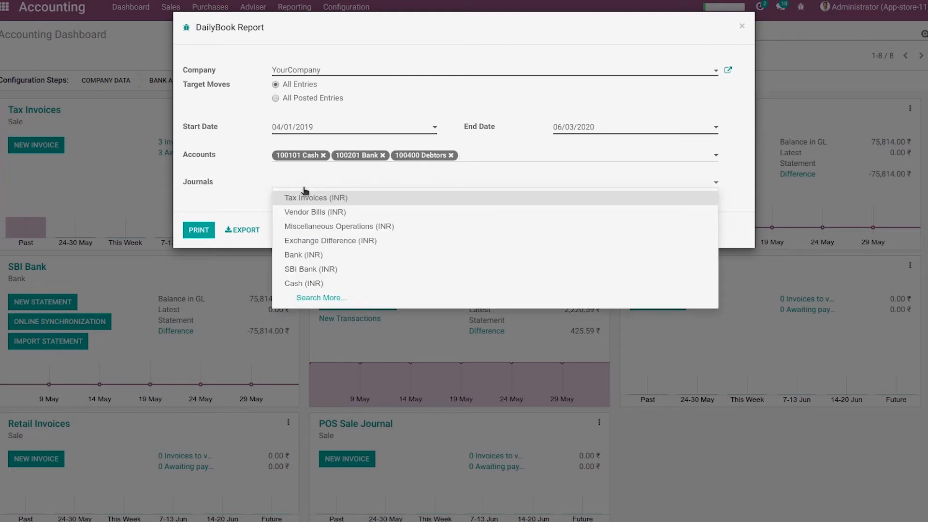
{"action": "left_click", "coordinate": [338, 200]}
{"action": "left_click", "coordinate": [366, 183]}
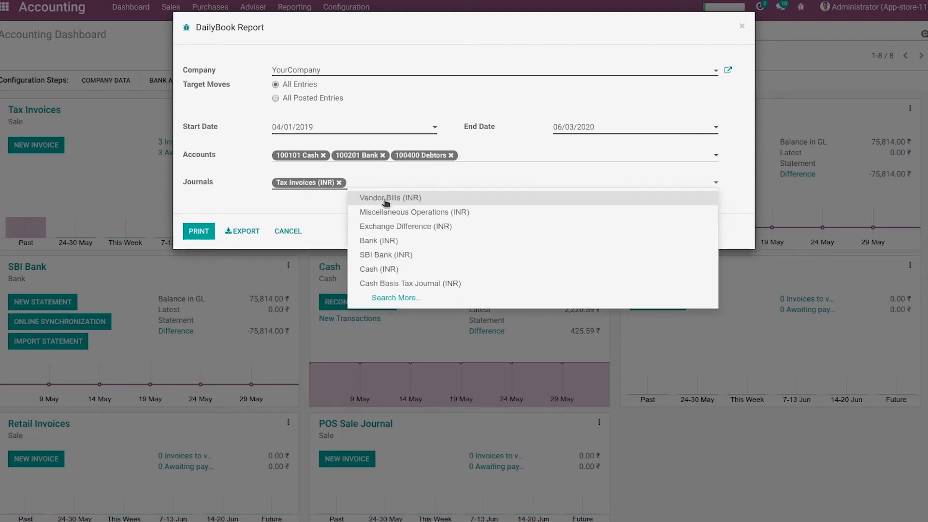
{"action": "left_click", "coordinate": [380, 198]}
{"action": "left_click", "coordinate": [441, 183]}
{"action": "left_click", "coordinate": [462, 227]}
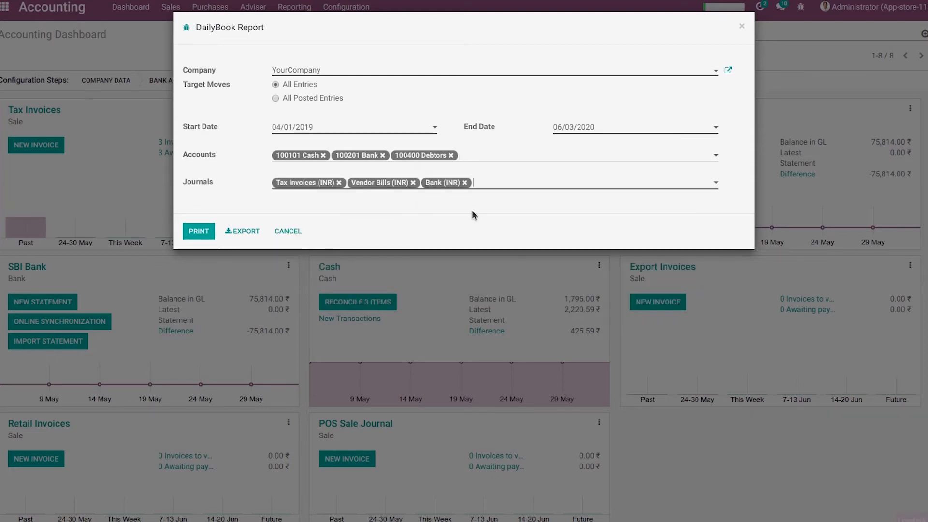
{"action": "left_click", "coordinate": [506, 186]}
{"action": "left_click", "coordinate": [514, 237]}
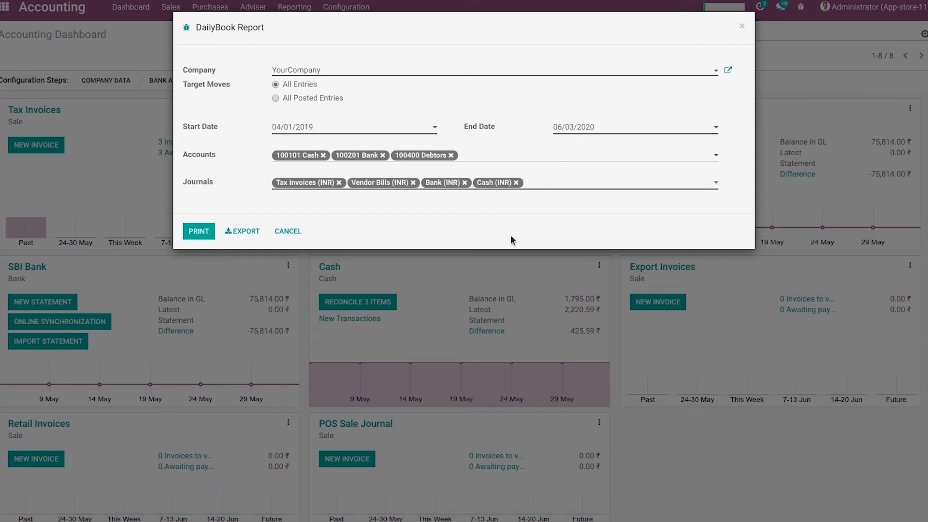
Switch to the Document Viewer and examine the Dailybook Report PDF's date range, account sections and subtotals across all pages.
{"action": "key", "text": "Down"}
{"action": "key", "text": "alt+Tab"}
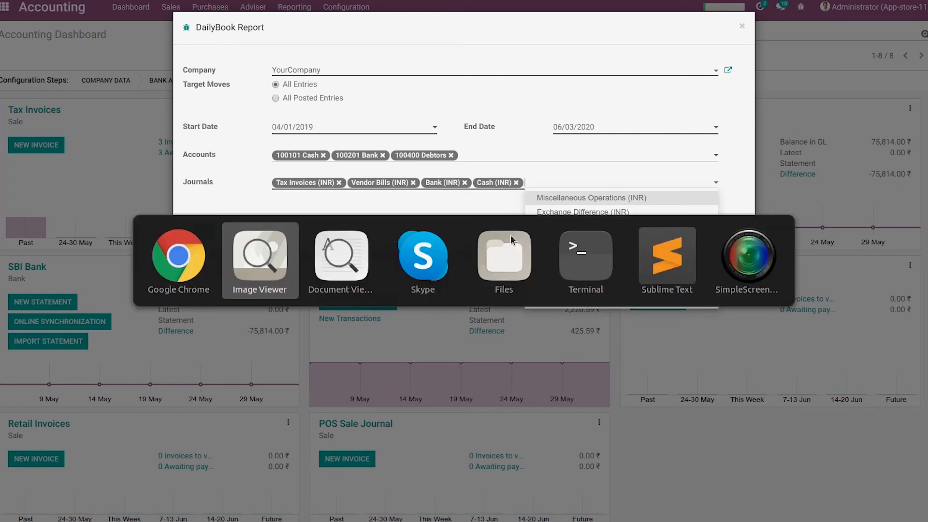
{"action": "key", "text": "alt+Tab"}
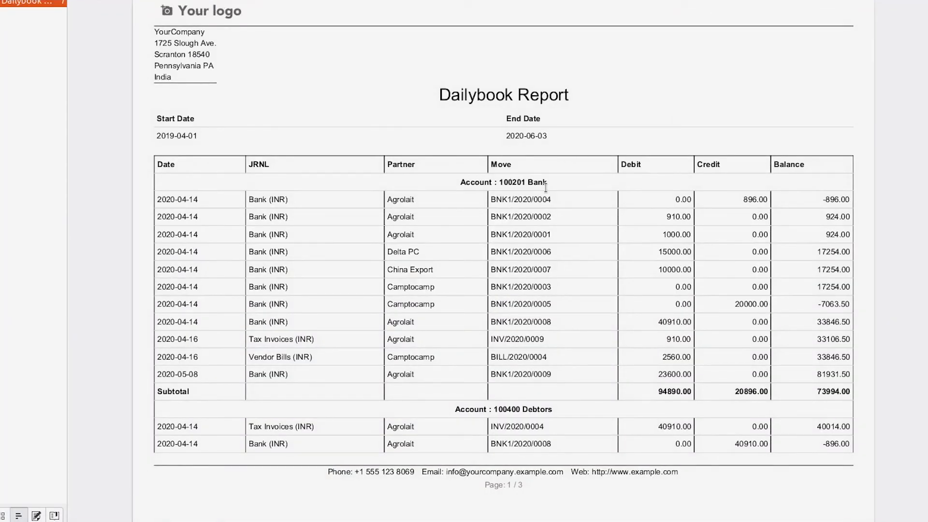
{"action": "scroll", "coordinate": [532, 417], "scroll_direction": "down", "scroll_amount": 10}
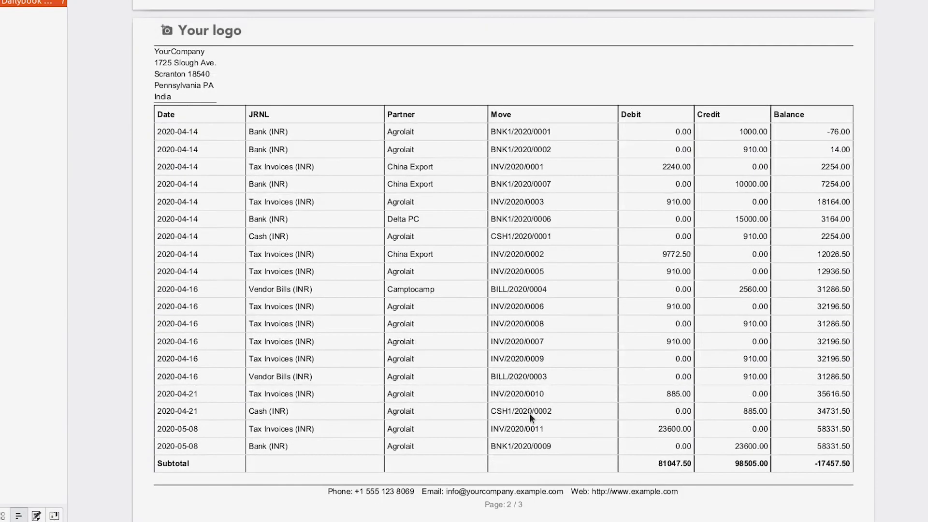
{"action": "scroll", "coordinate": [545, 283], "scroll_direction": "down", "scroll_amount": 7}
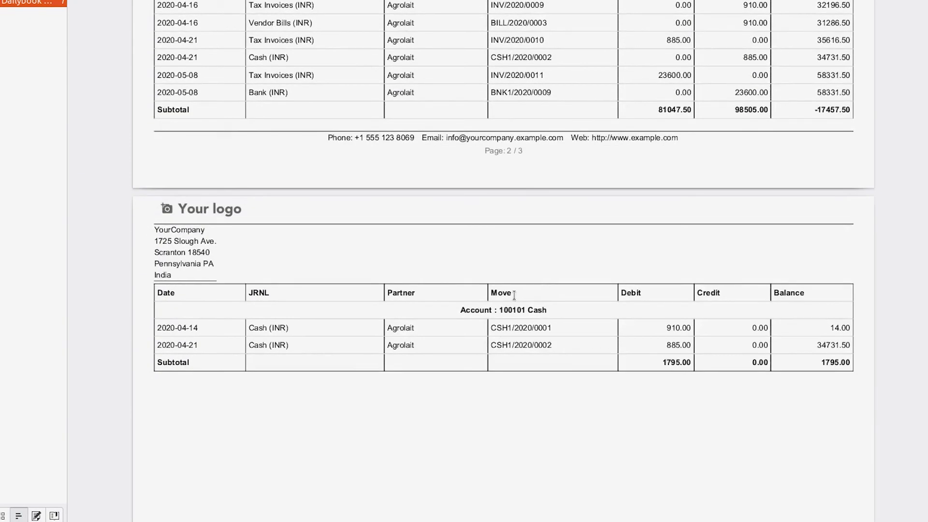
{"action": "scroll", "coordinate": [538, 306], "scroll_direction": "up", "scroll_amount": 20}
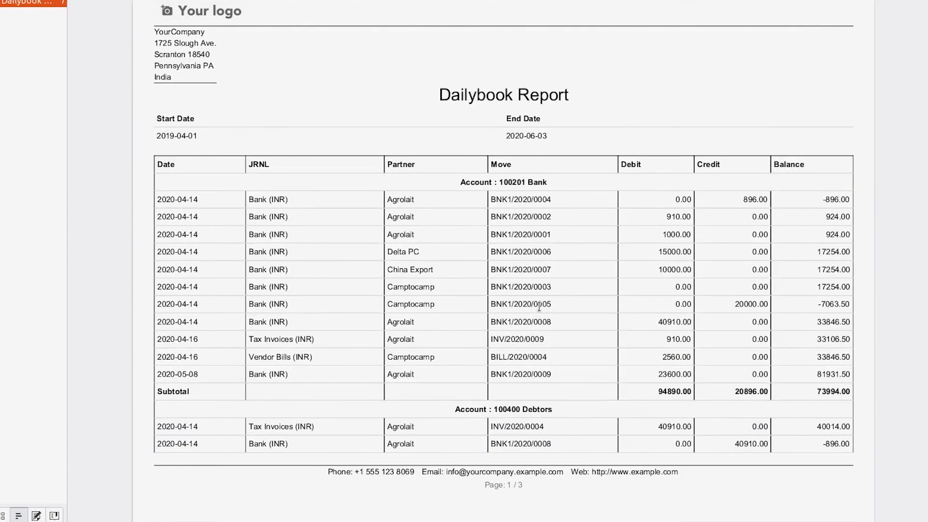
{"action": "left_click_drag", "start_coordinate": [166, 136], "coordinate": [210, 137]}
{"action": "left_click_drag", "start_coordinate": [511, 136], "coordinate": [549, 136]}
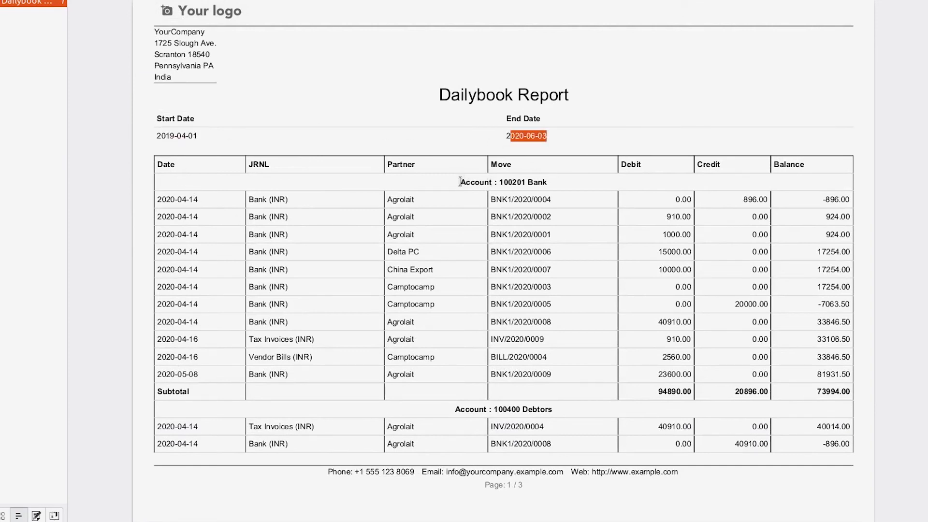
{"action": "left_click_drag", "start_coordinate": [460, 182], "coordinate": [558, 175]}
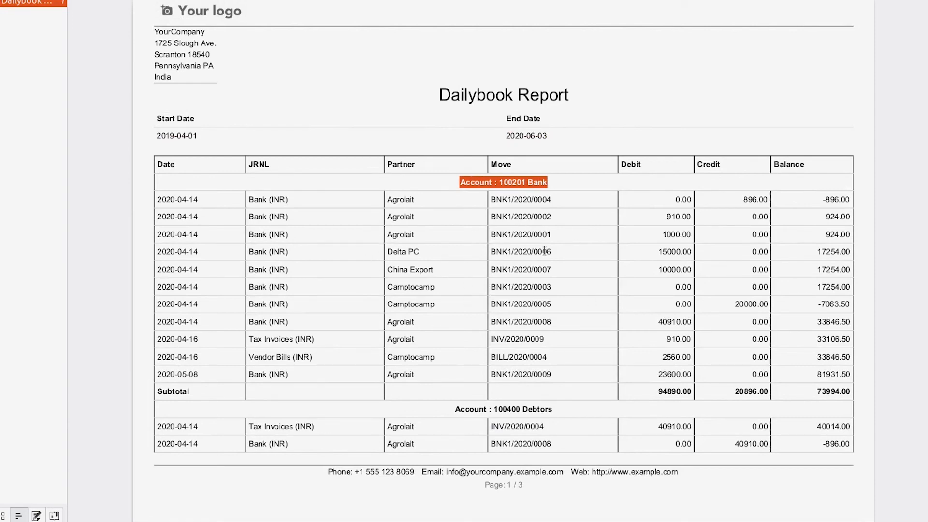
{"action": "scroll", "coordinate": [551, 195], "scroll_direction": "down", "scroll_amount": 7}
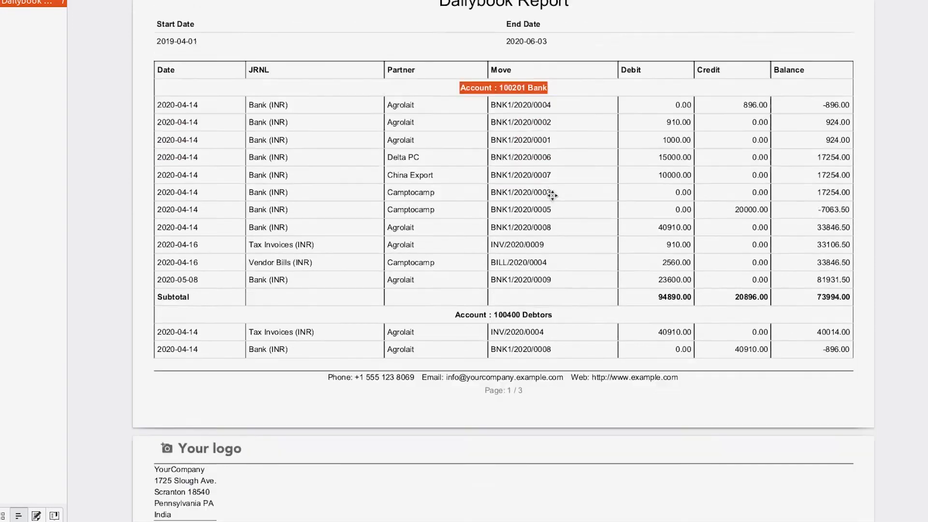
{"action": "scroll", "coordinate": [534, 92], "scroll_direction": "down", "scroll_amount": 13}
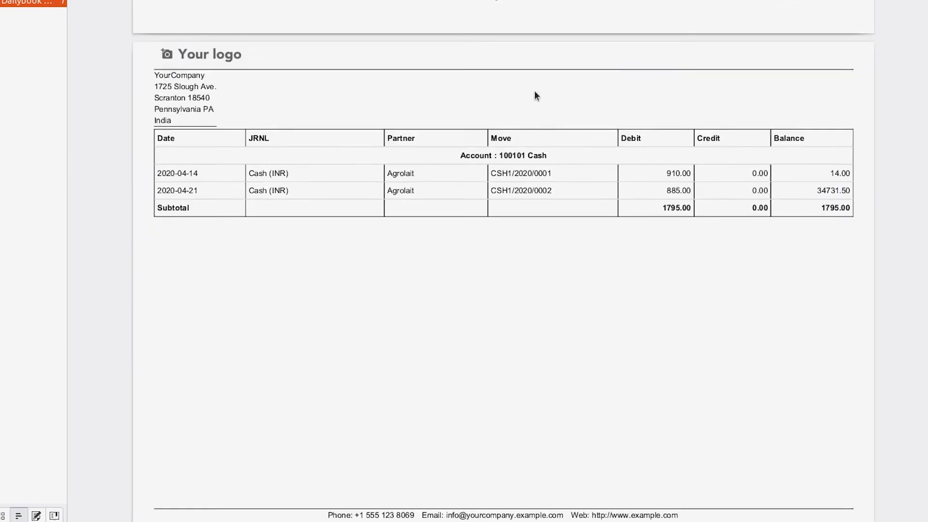
{"action": "scroll", "coordinate": [535, 92], "scroll_direction": "up", "scroll_amount": 1}
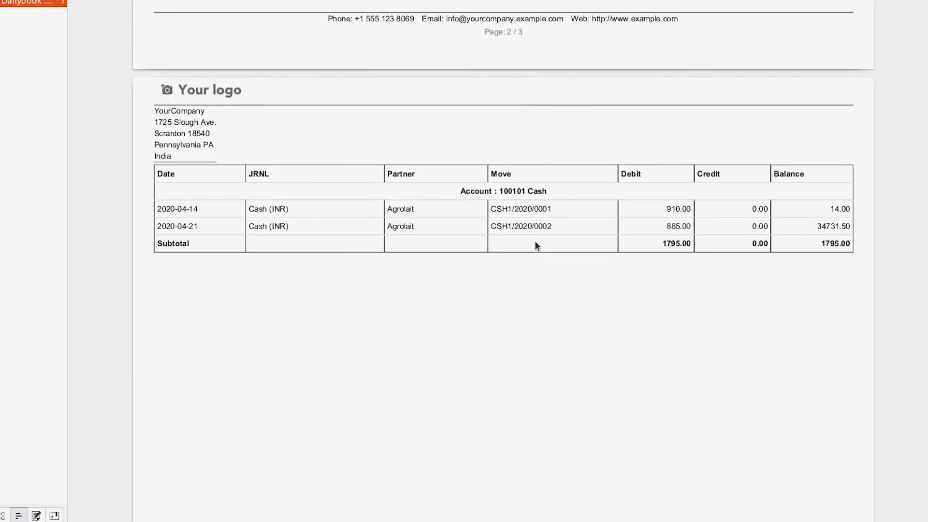
Review the exported DailyBook spreadsheet in LibreOffice Calc, and return to the DailyBook report wizard in Google Chrome.
{"action": "key", "text": "alt+Tab"}
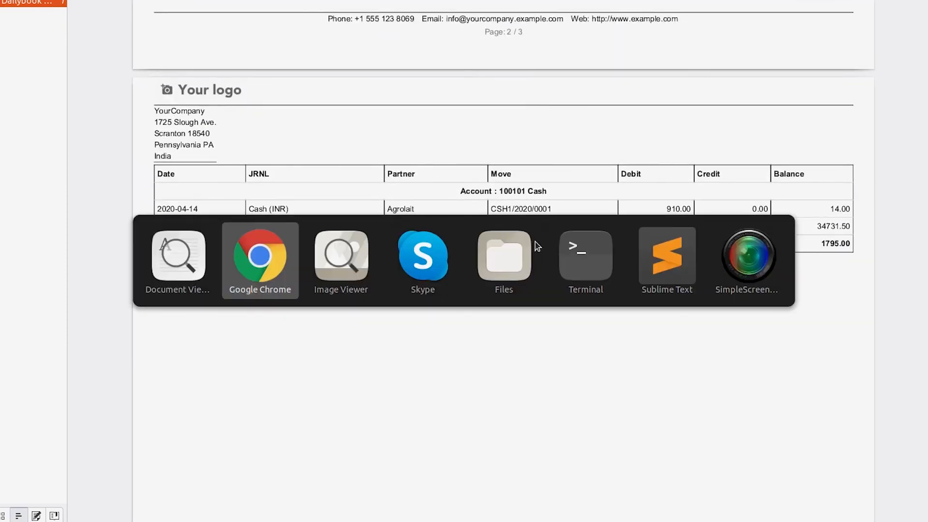
{"action": "key", "text": "alt+Tab"}
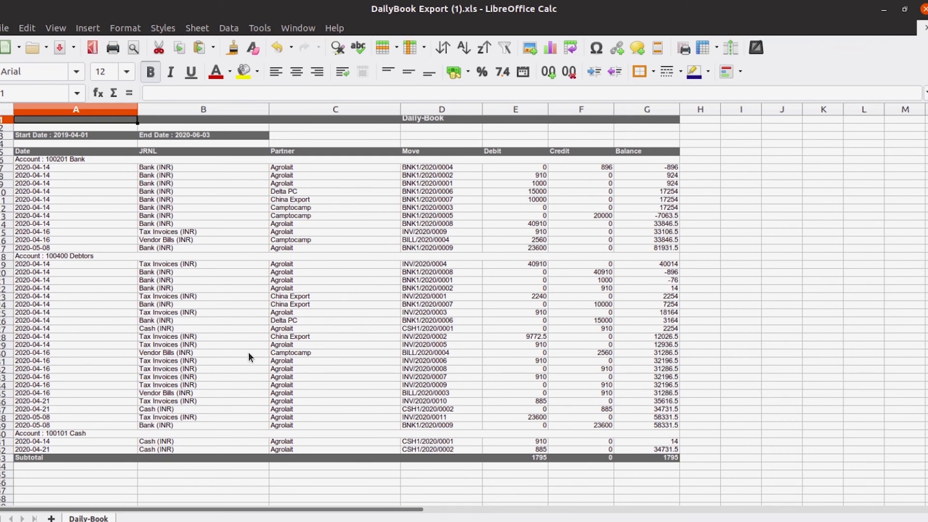
{"action": "key", "text": "alt+Tab"}
{"action": "key", "text": "alt+Tab"}
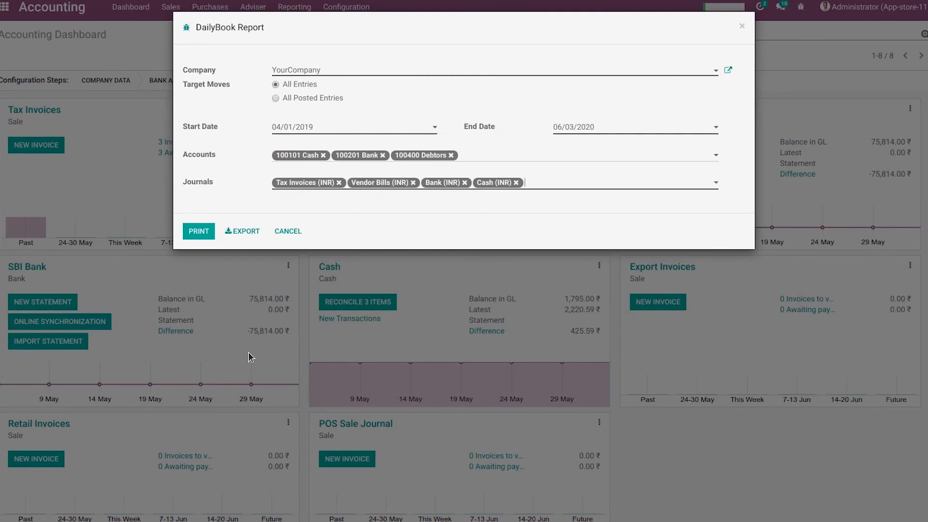